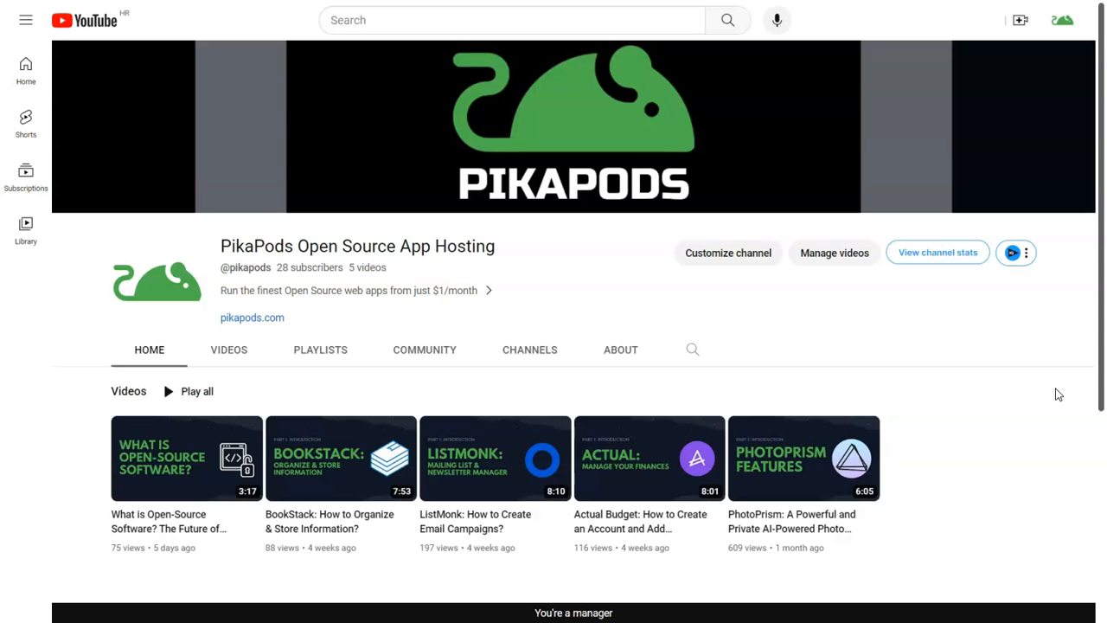
Look over the existing pods, the PikaPods home page and the available apps page.
left_click(1038, 380)
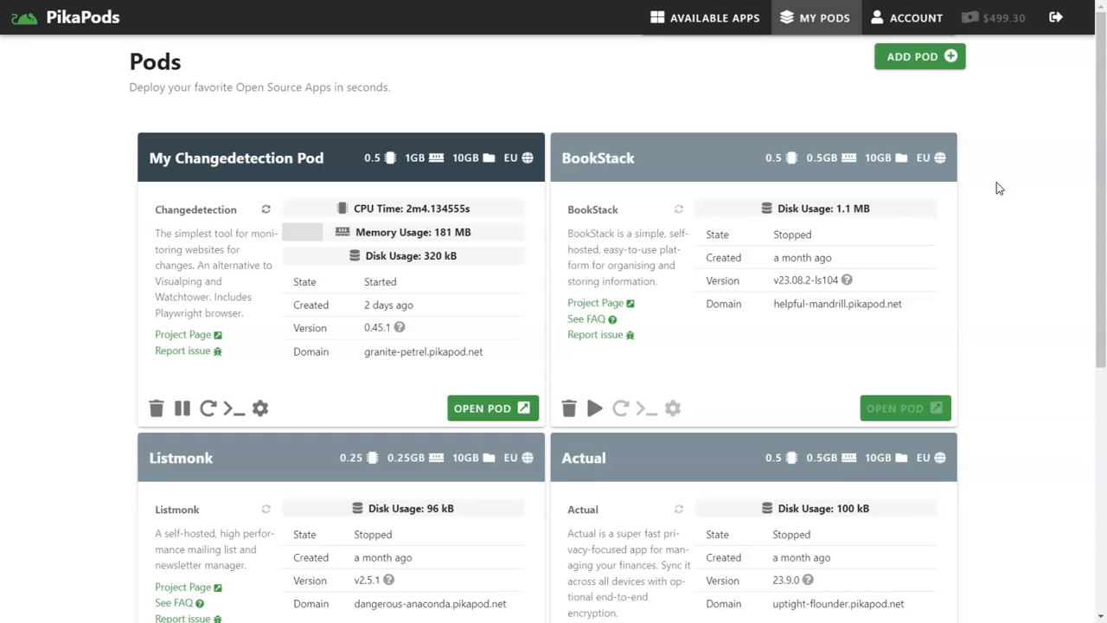
scroll(998, 189, "down", 3)
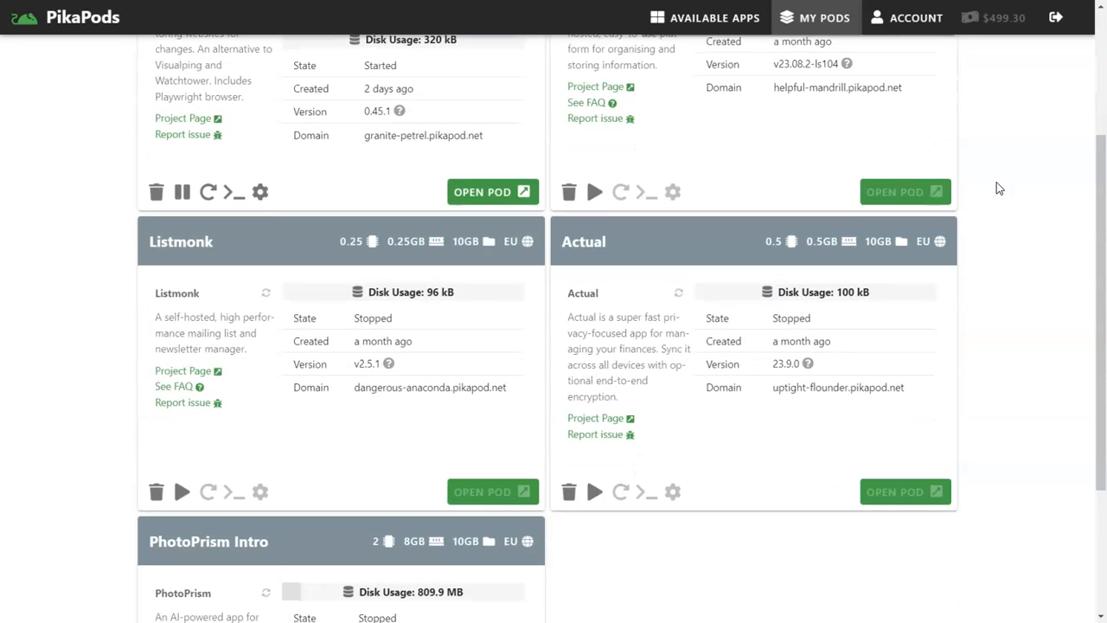
scroll(999, 189, "up", 3)
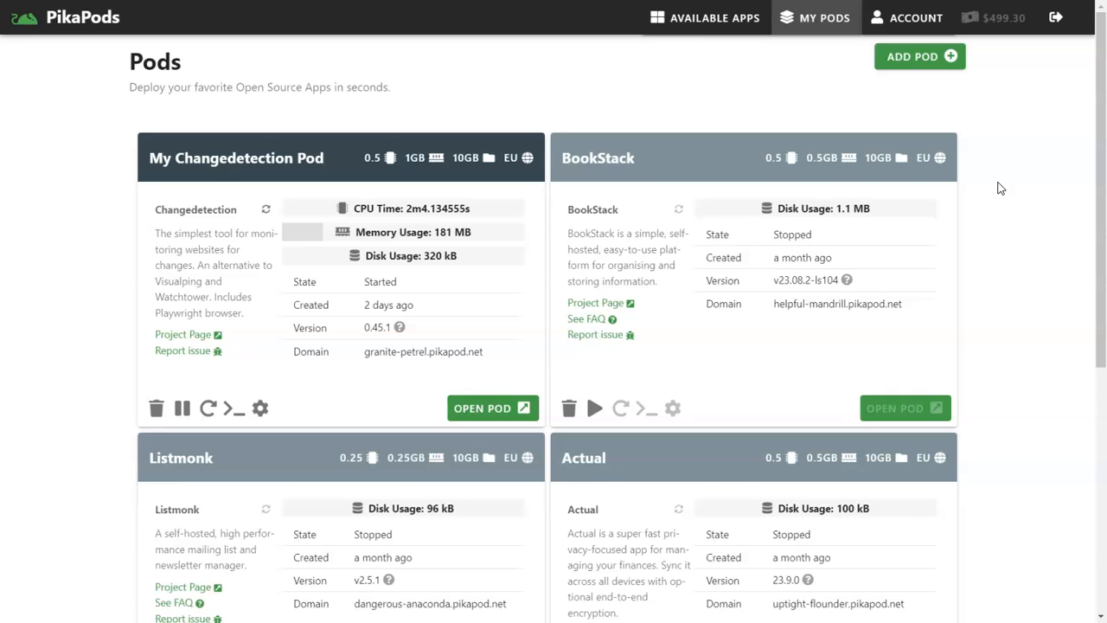
left_click(53, 22)
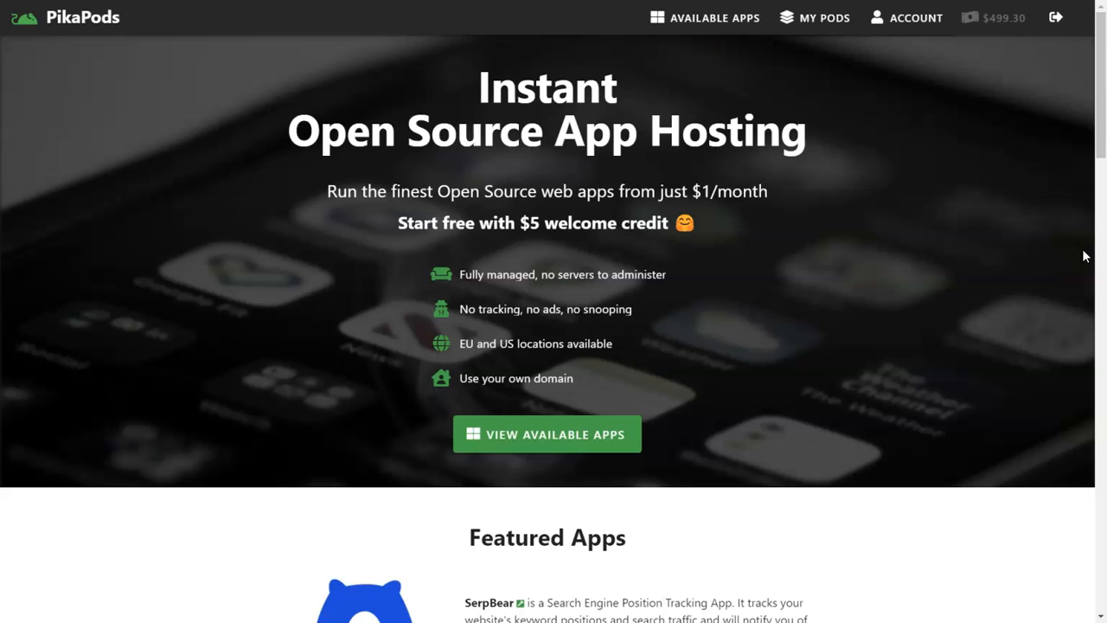
left_click(729, 17)
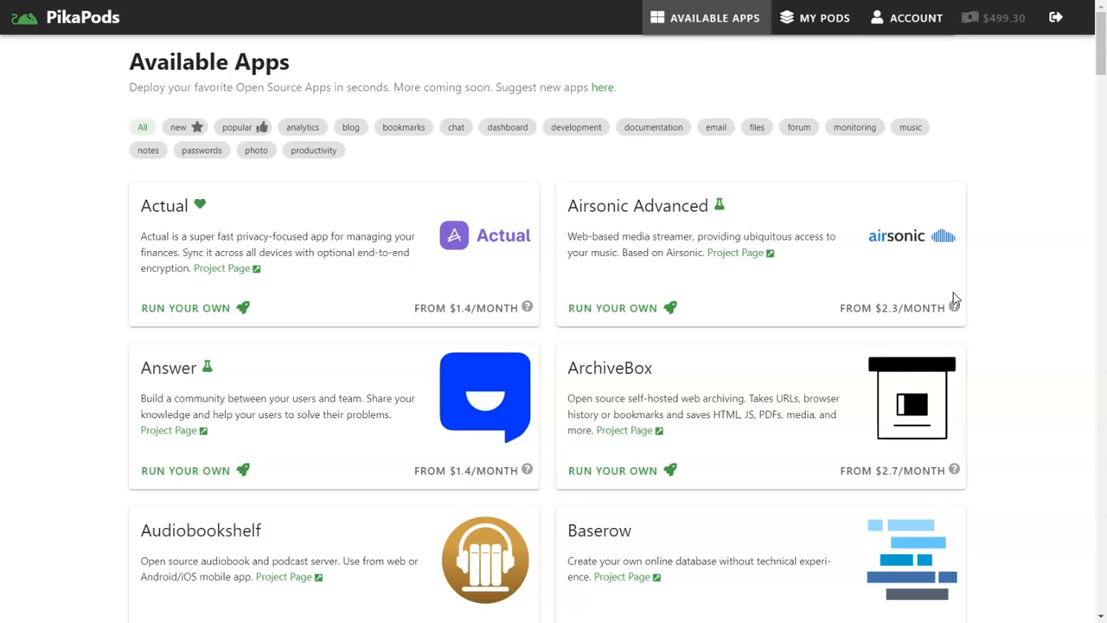
left_click(52, 17)
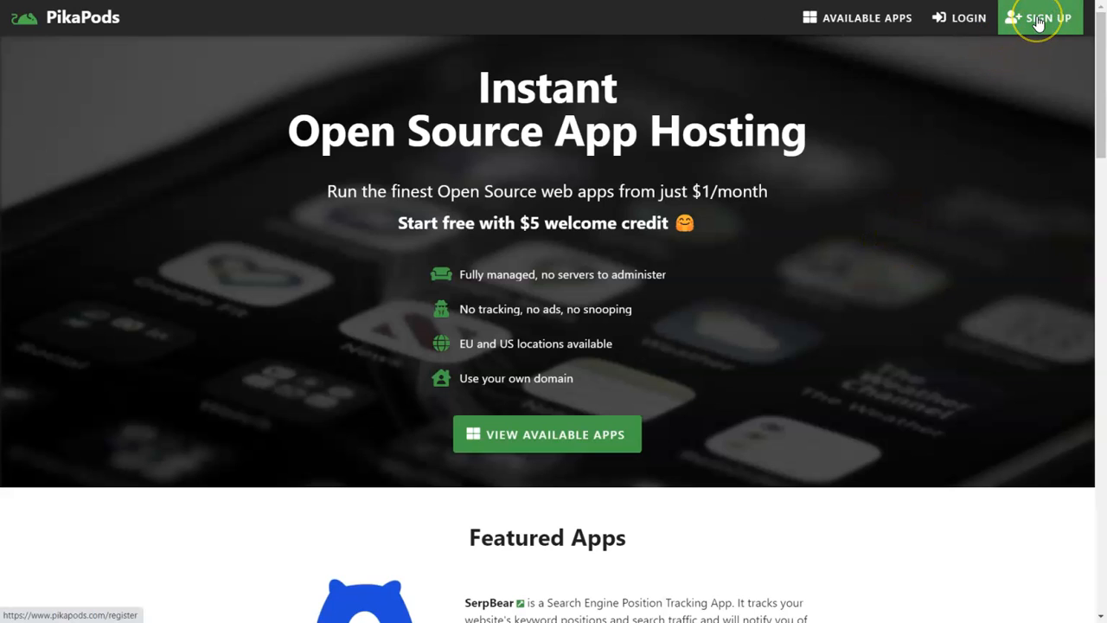
Open the sign-up form for a new account and read the welcome credit offer.
left_click(1039, 23)
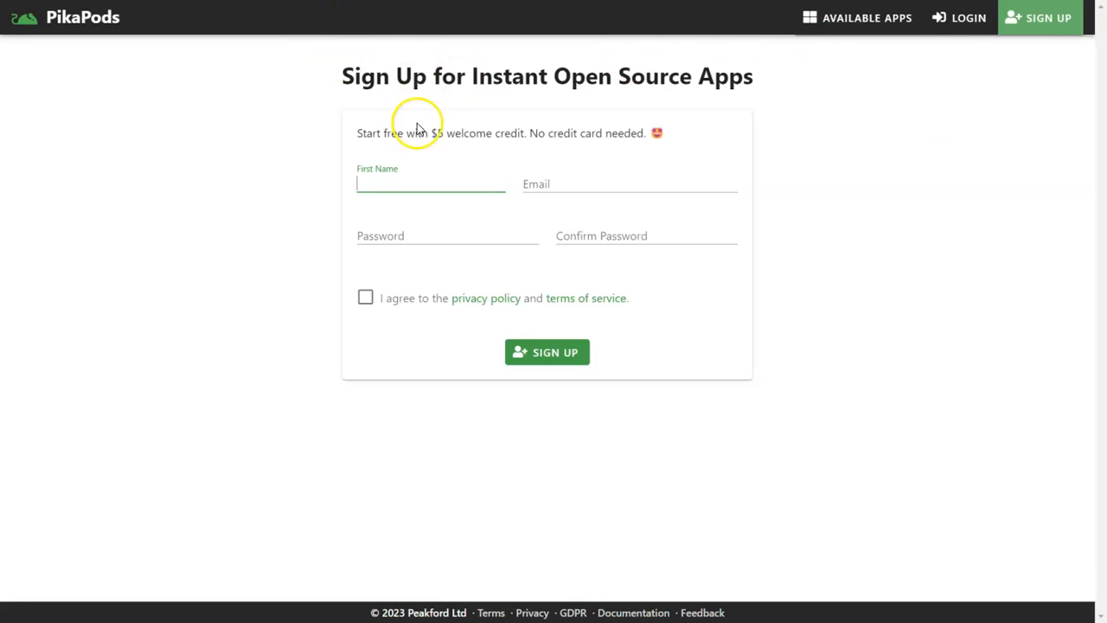
left_click_drag(422, 134, 465, 139)
left_click(465, 138)
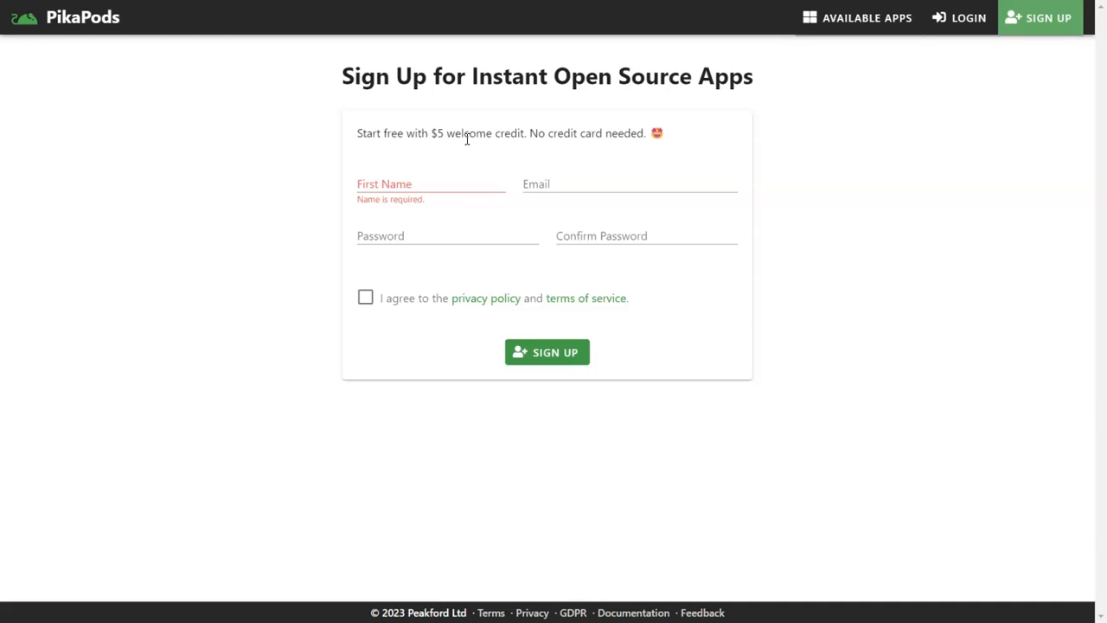
Browse the available apps catalogue and check the monthly price information for the Actual app.
left_click(835, 25)
left_click(837, 29)
left_click(838, 46)
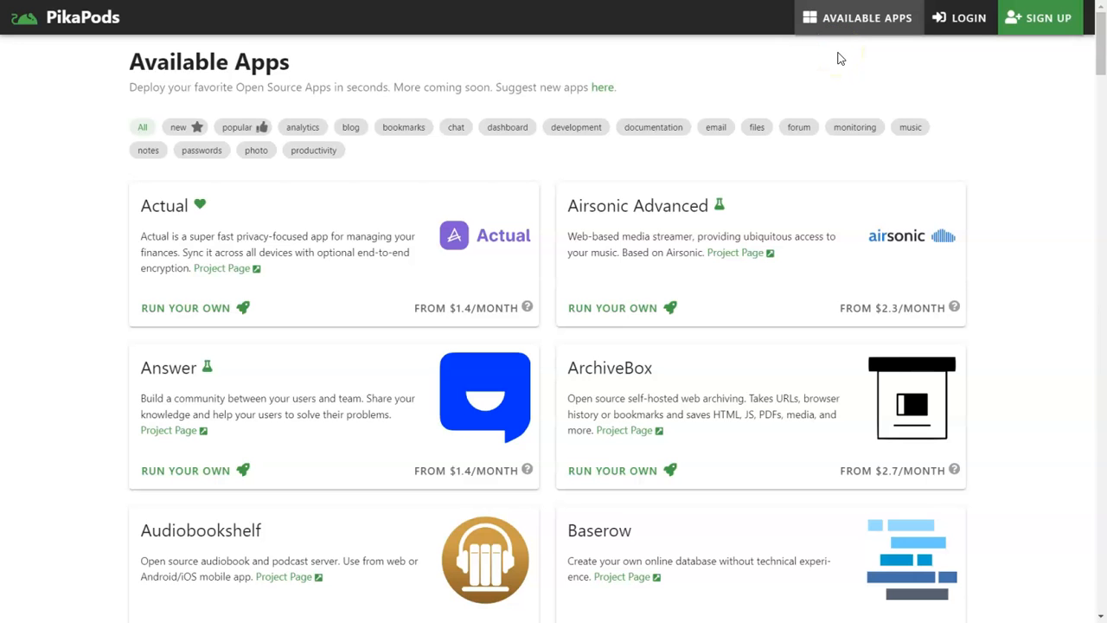
scroll(809, 108, "down", 5)
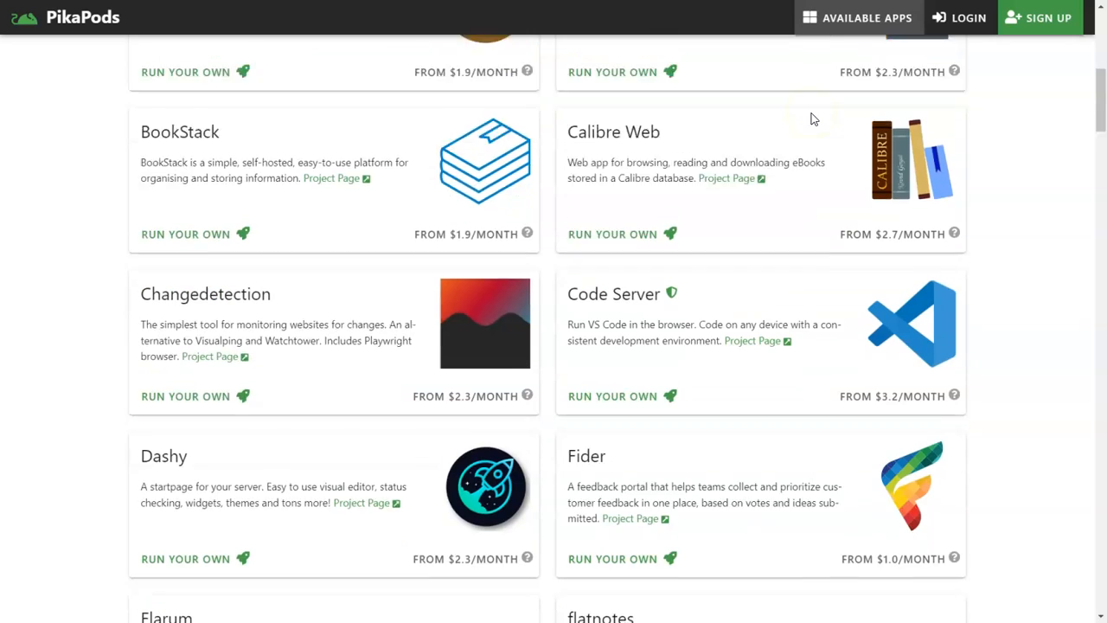
scroll(810, 116, "up", 5)
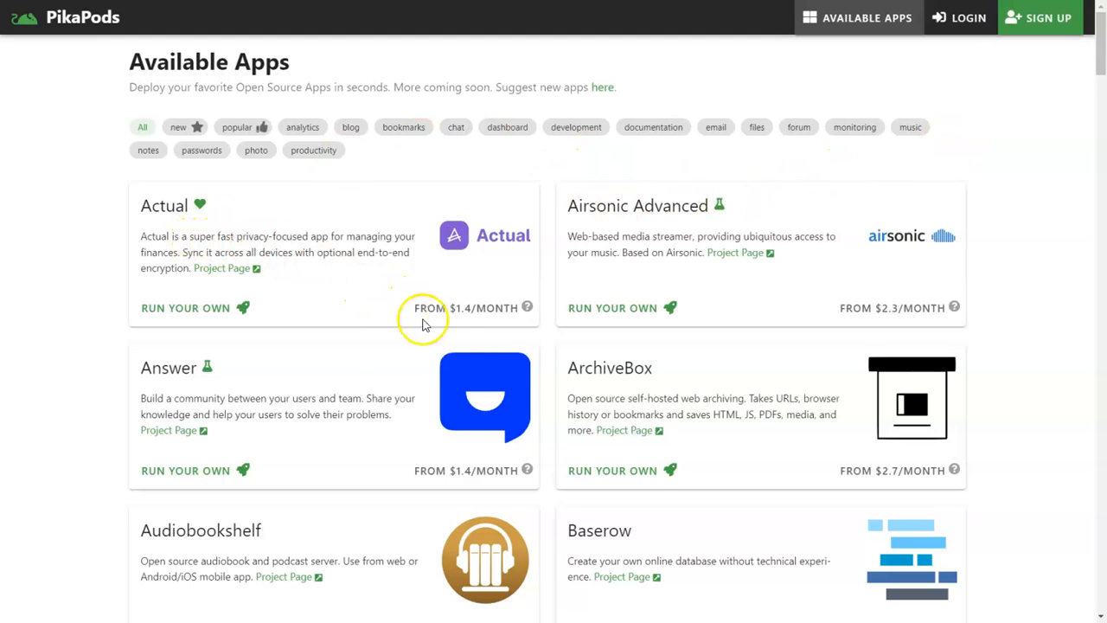
mouse_move(527, 308)
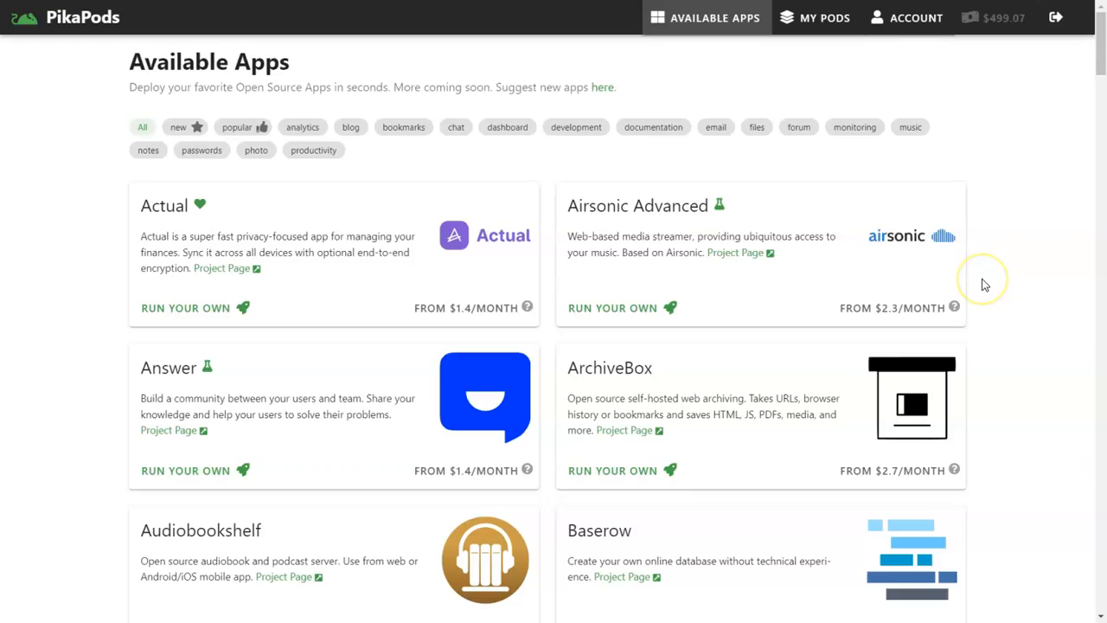
Find WordPress at the end of the available apps catalogue and start setting up a pod for it.
scroll(983, 279, "down", 4)
scroll(983, 281, "down", 18)
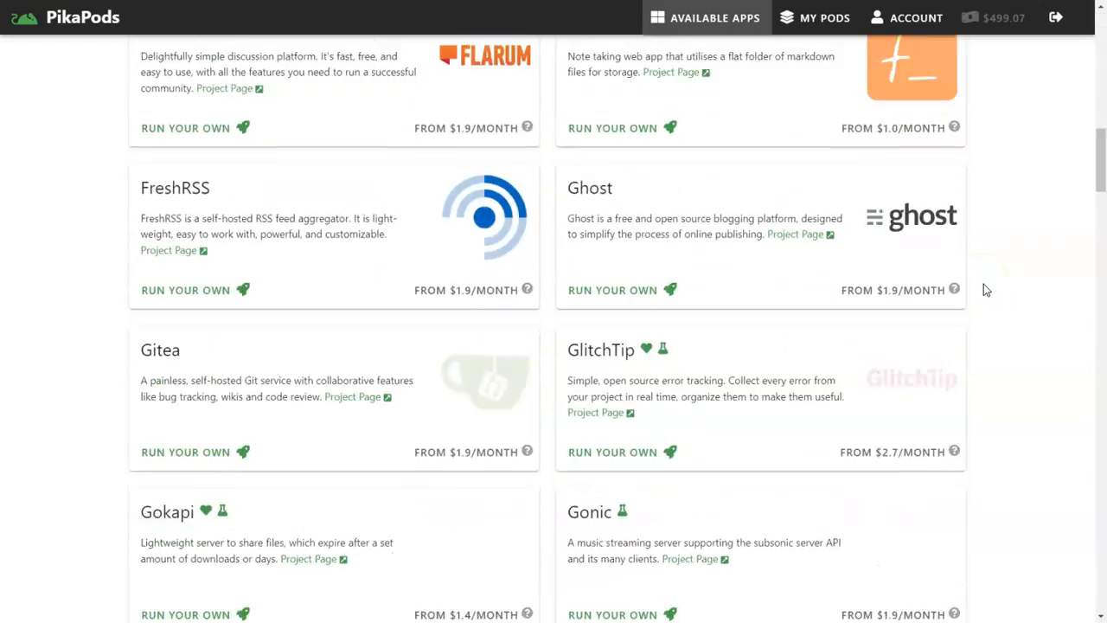
scroll(985, 290, "down", 20)
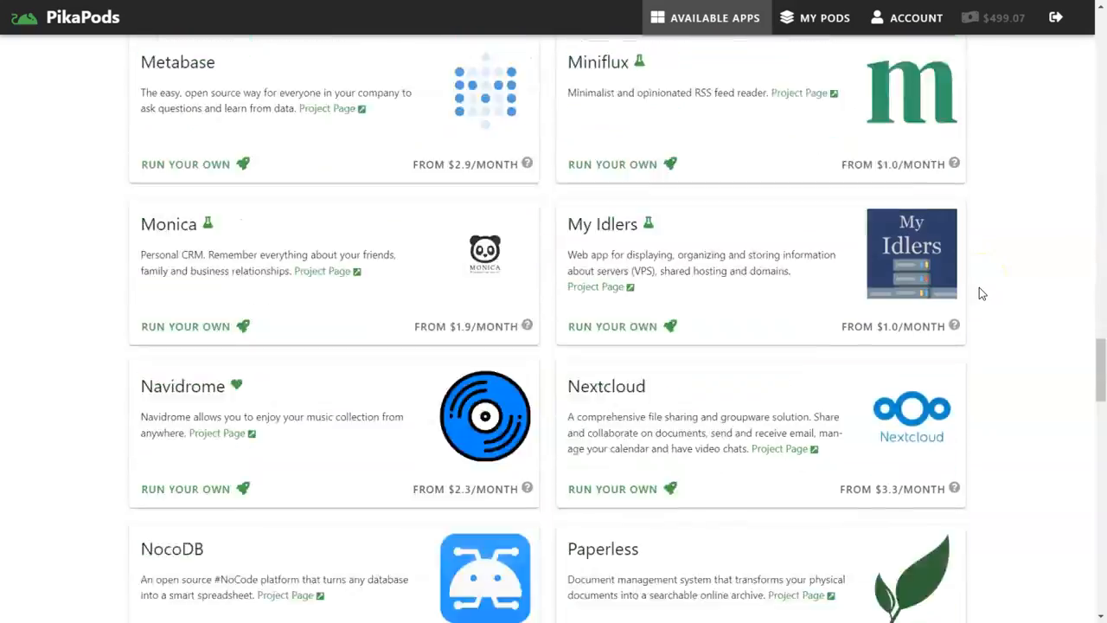
scroll(977, 294, "down", 10)
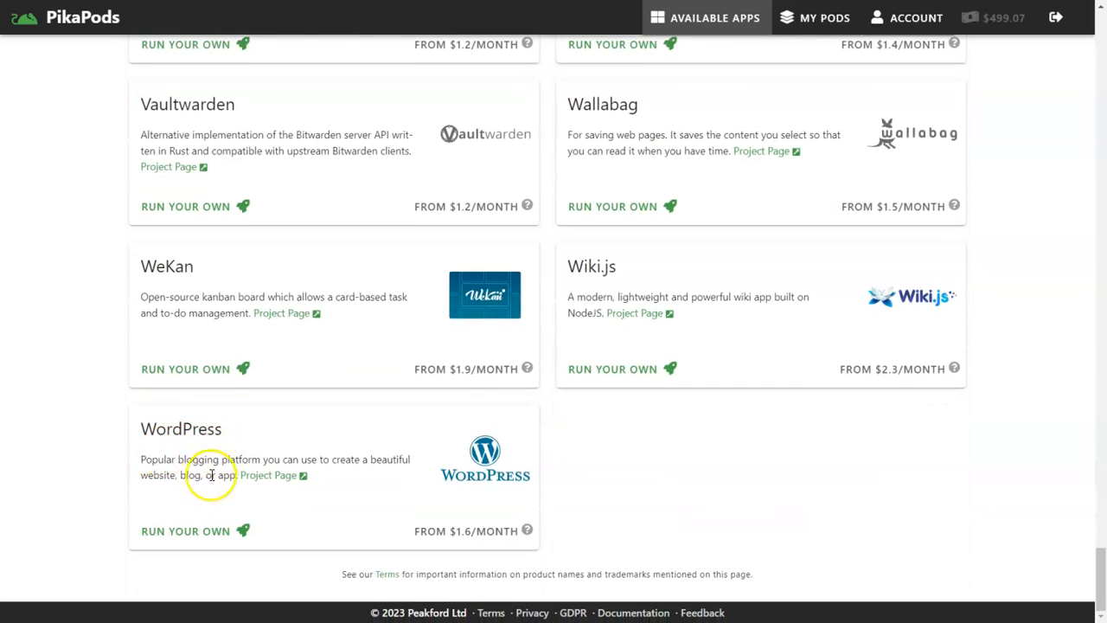
left_click(215, 536)
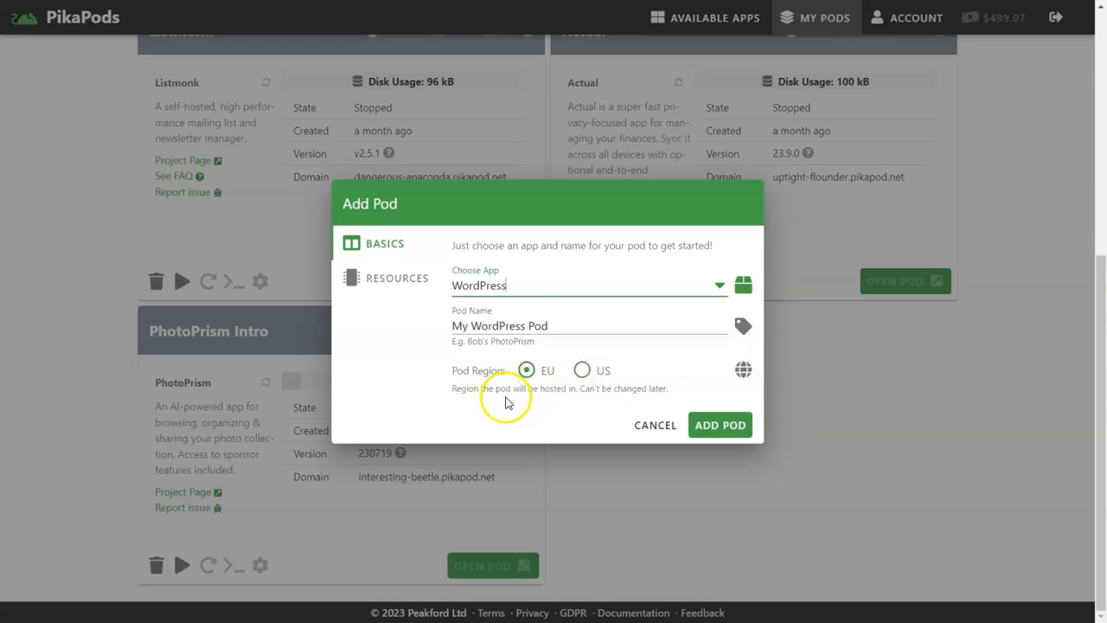
Try higher resources for the new WordPress pod, such as 2 GB of memory and 2 CPU cores.
left_click(419, 294)
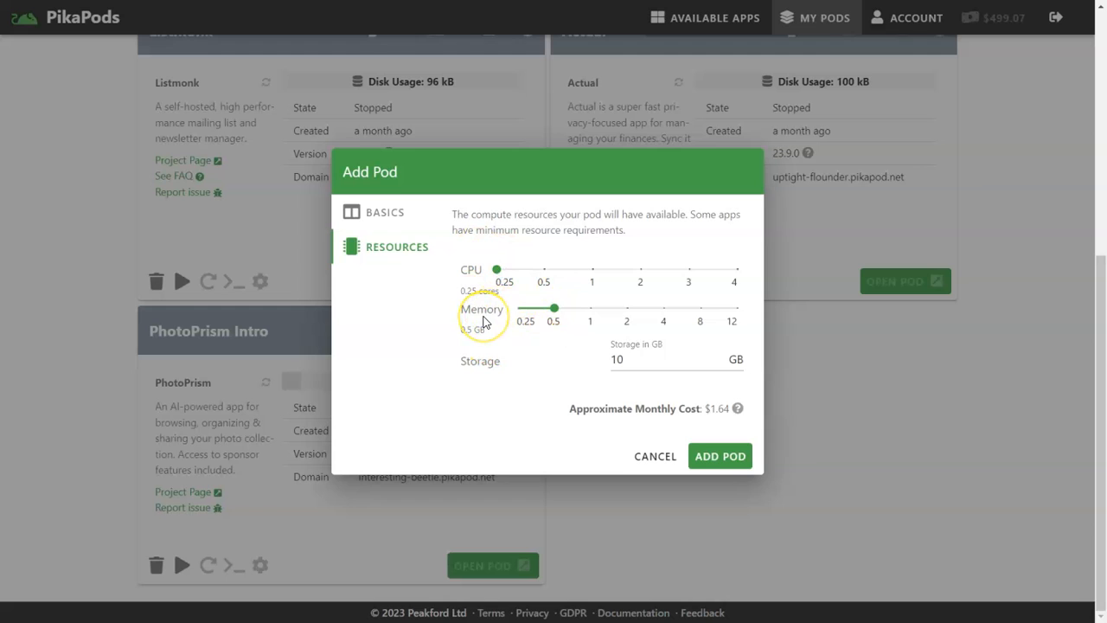
left_click(593, 313)
left_click(640, 317)
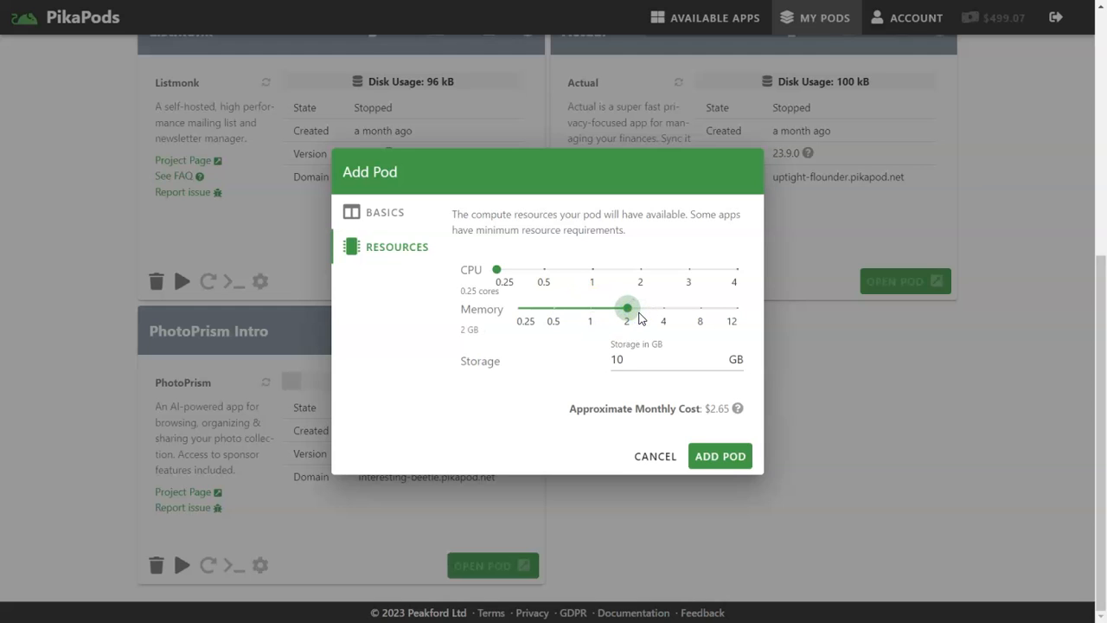
left_click(633, 274)
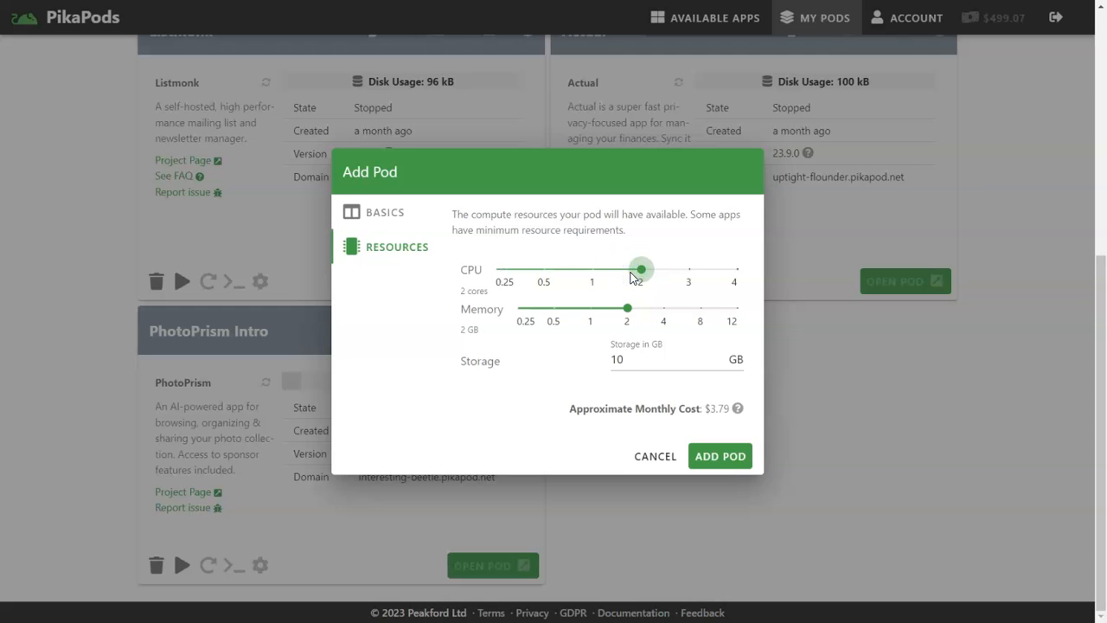
left_click(680, 270)
Set the new pod's resources to 0.25 CPU cores and 0.5 GB of memory, and add the pod.
left_click(543, 268)
left_click_drag(589, 304, 555, 335)
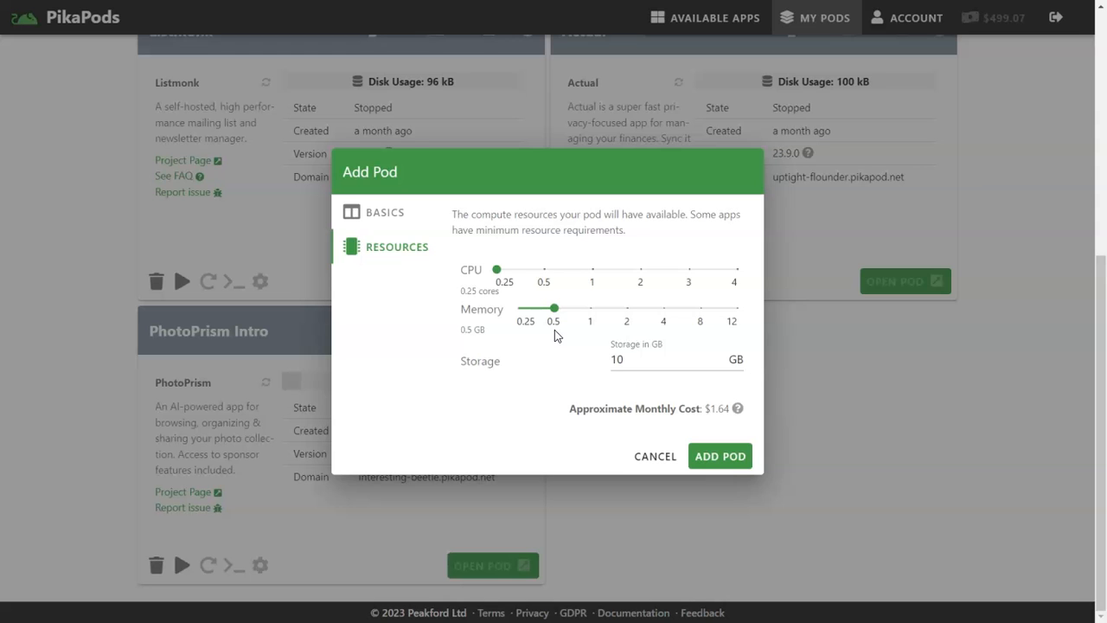
left_click(737, 465)
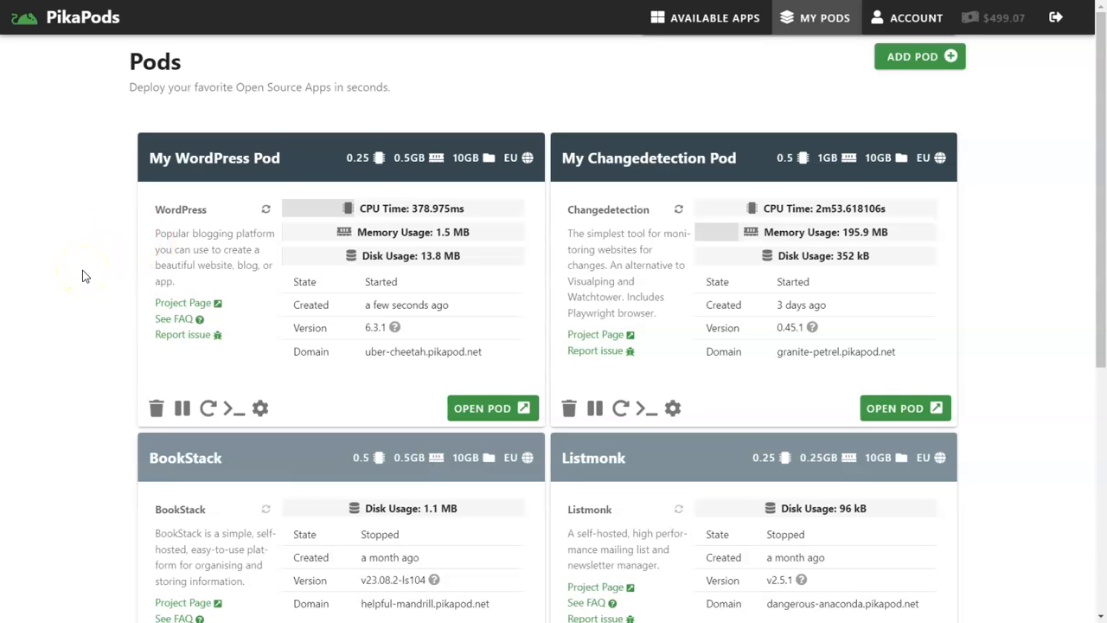
Open the settings of My WordPress Pod and review its name, resources and editable pod URL.
left_click(261, 408)
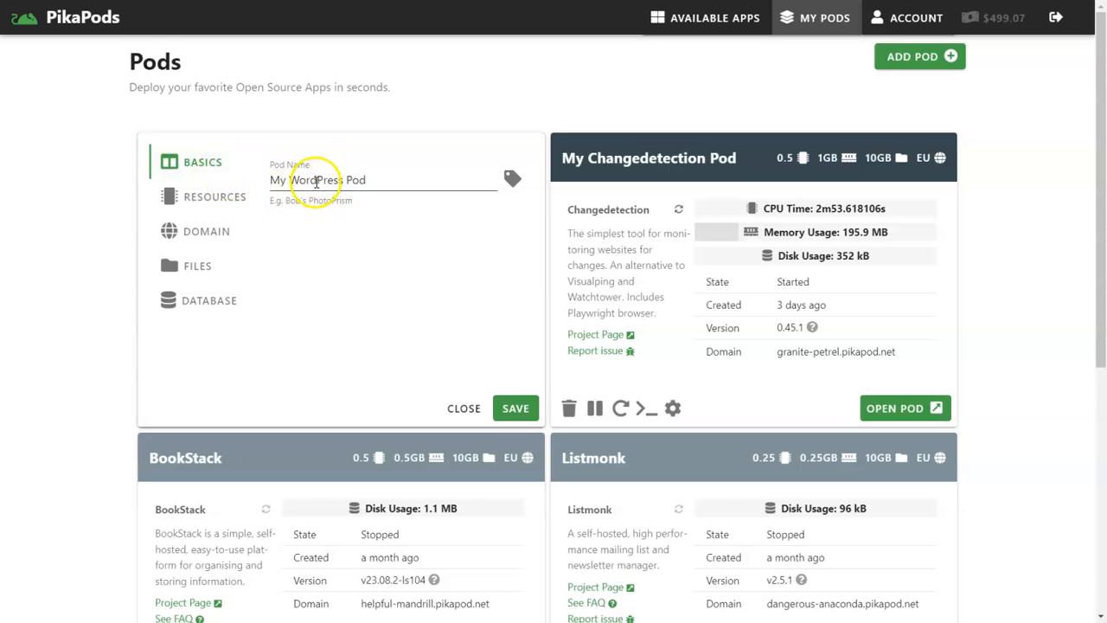
left_click(214, 196)
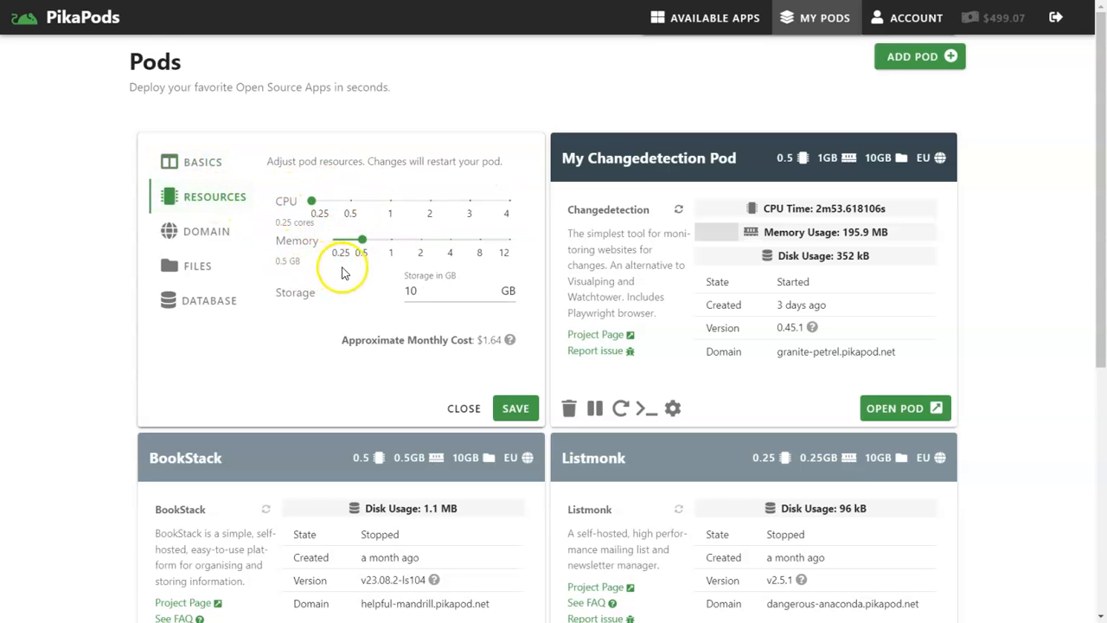
left_click(221, 232)
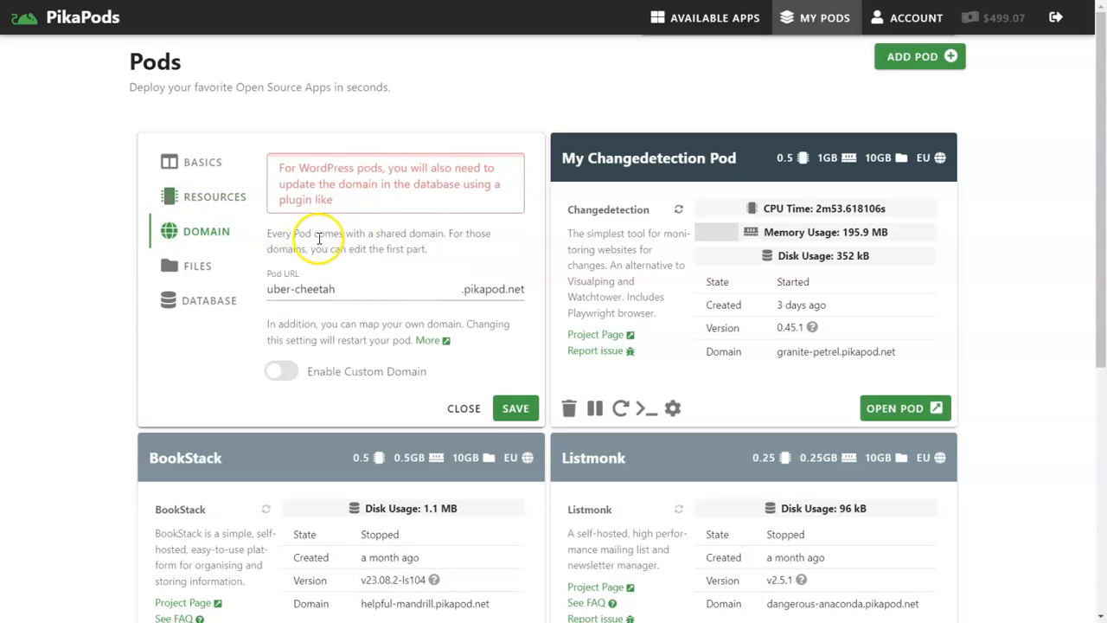
left_click(345, 289)
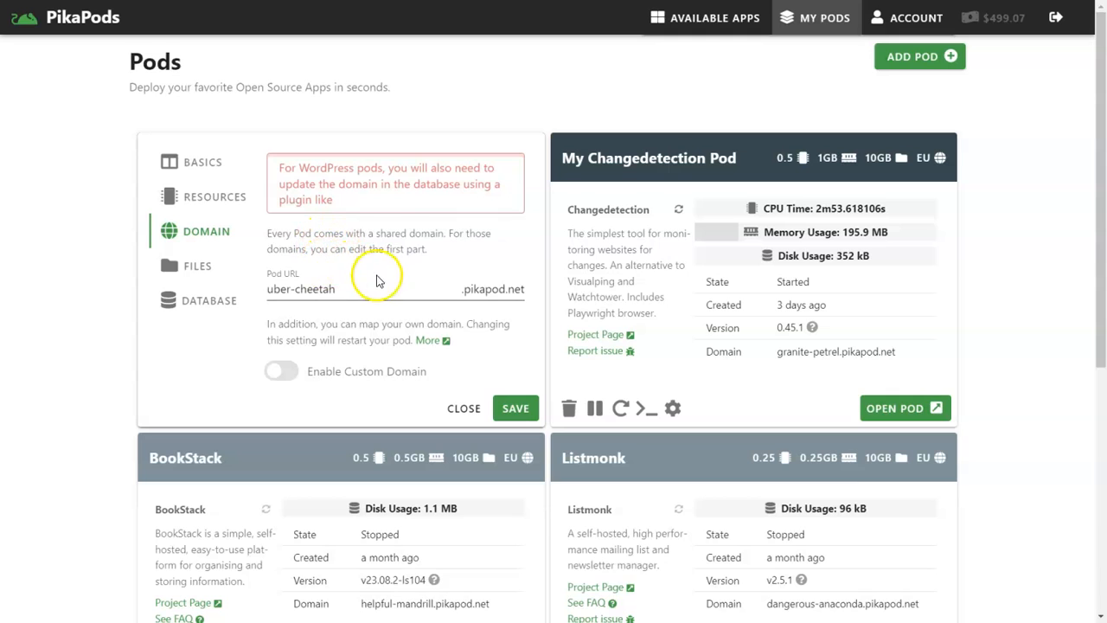
left_click(331, 226)
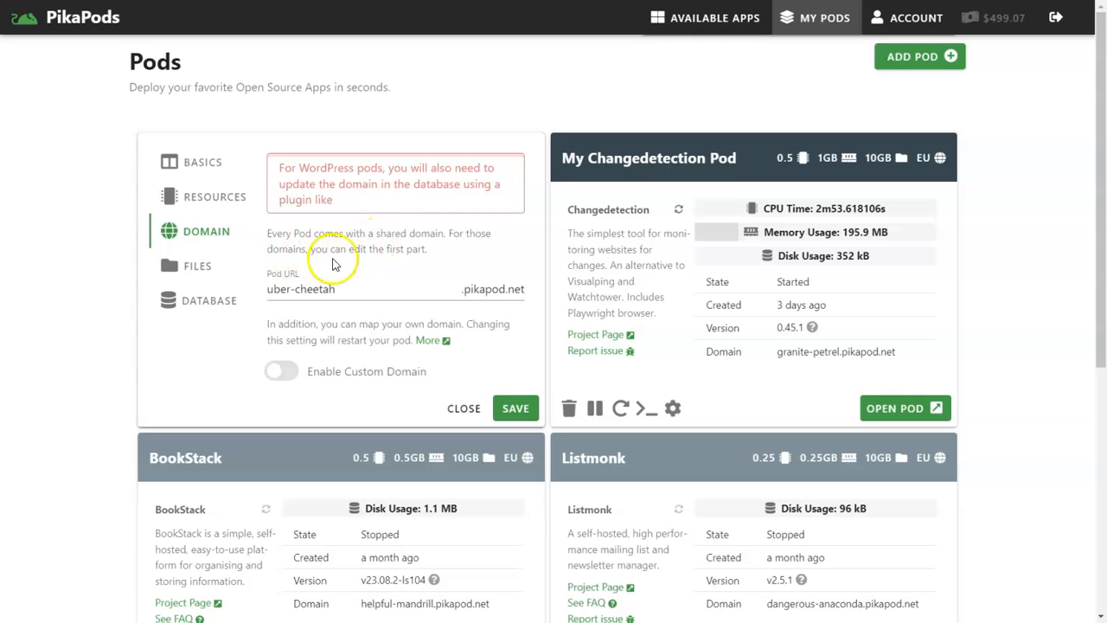
left_click(355, 288)
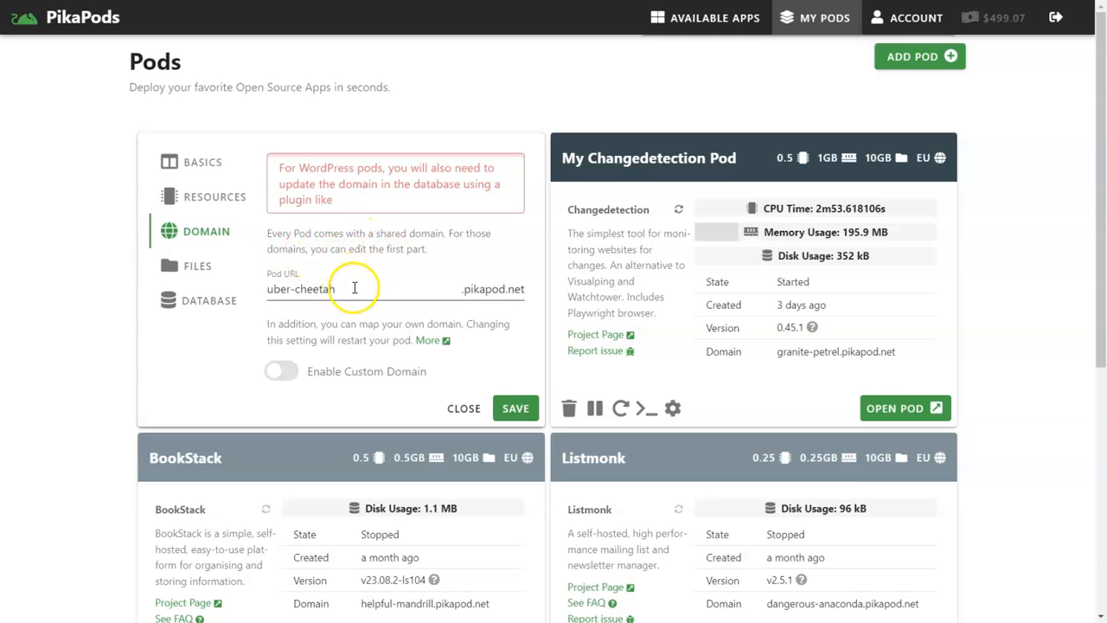
left_click(364, 287)
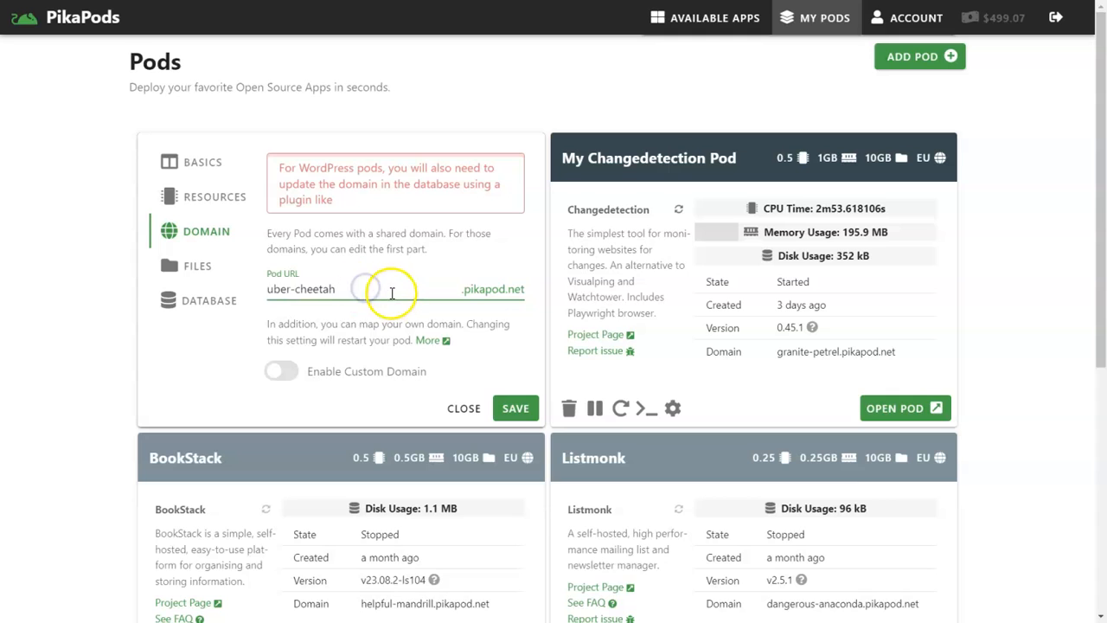
Check the pod's custom domain, file access and database settings, leaving the custom domain disabled.
left_click(282, 372)
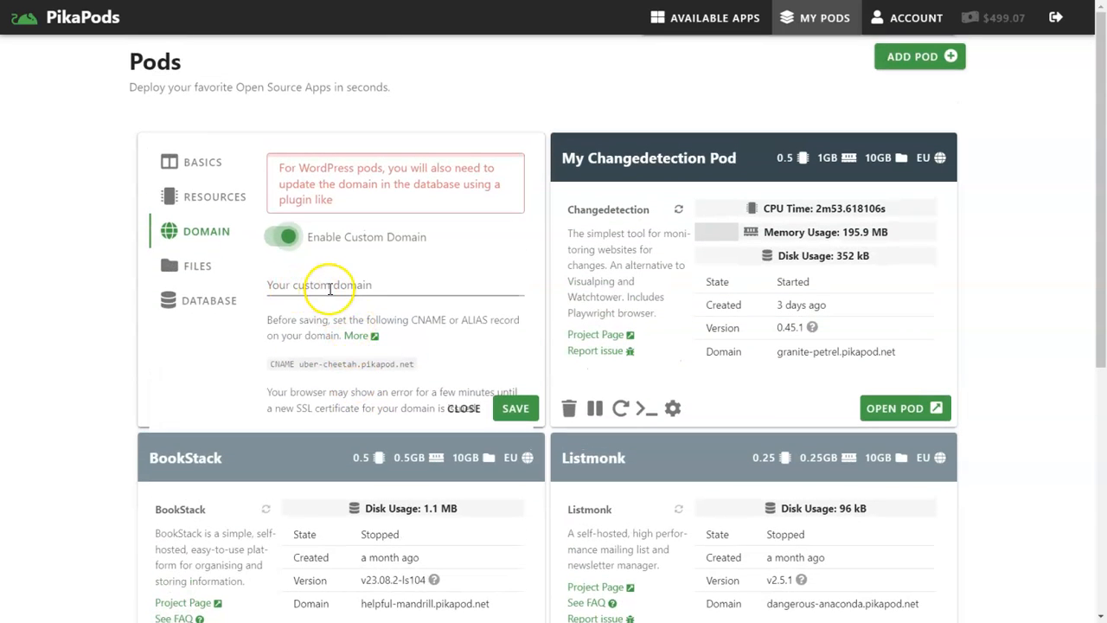
left_click(269, 239)
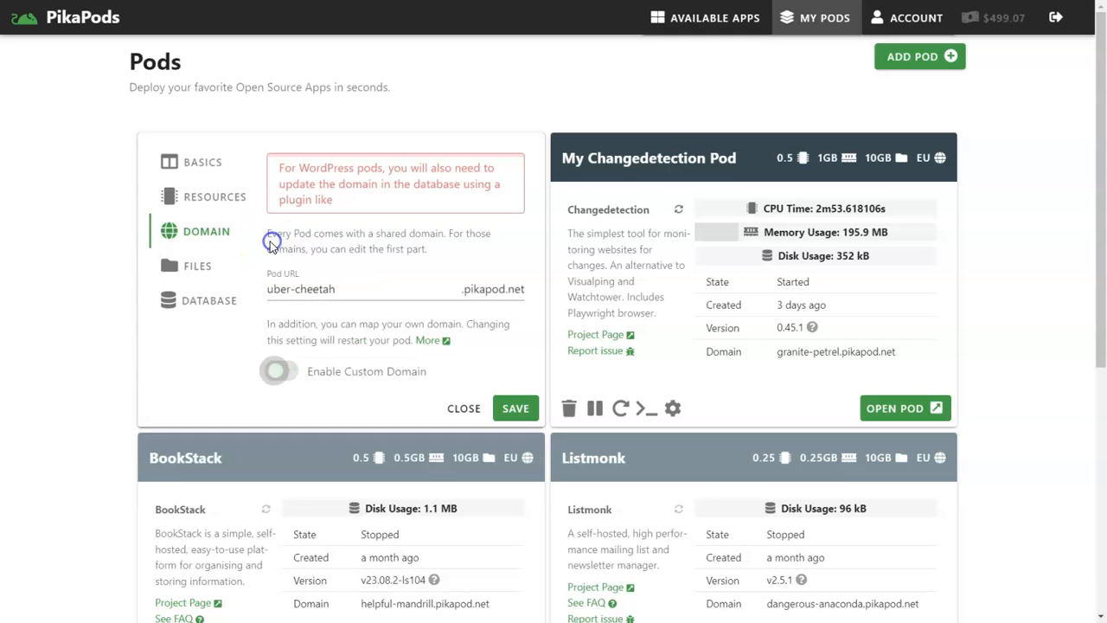
left_click(209, 274)
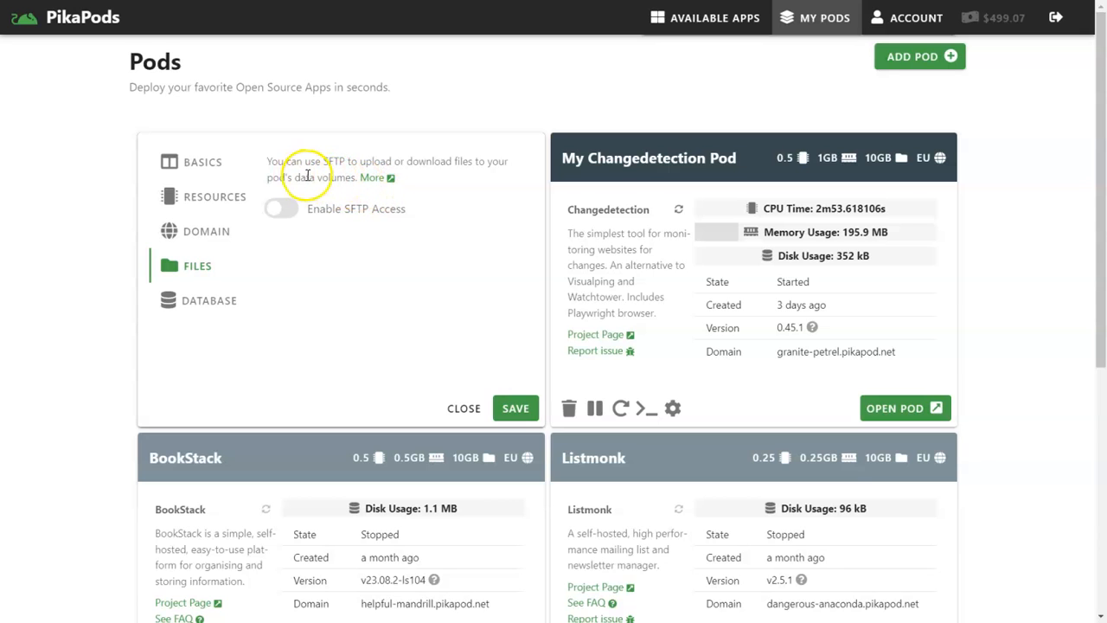
left_click(215, 306)
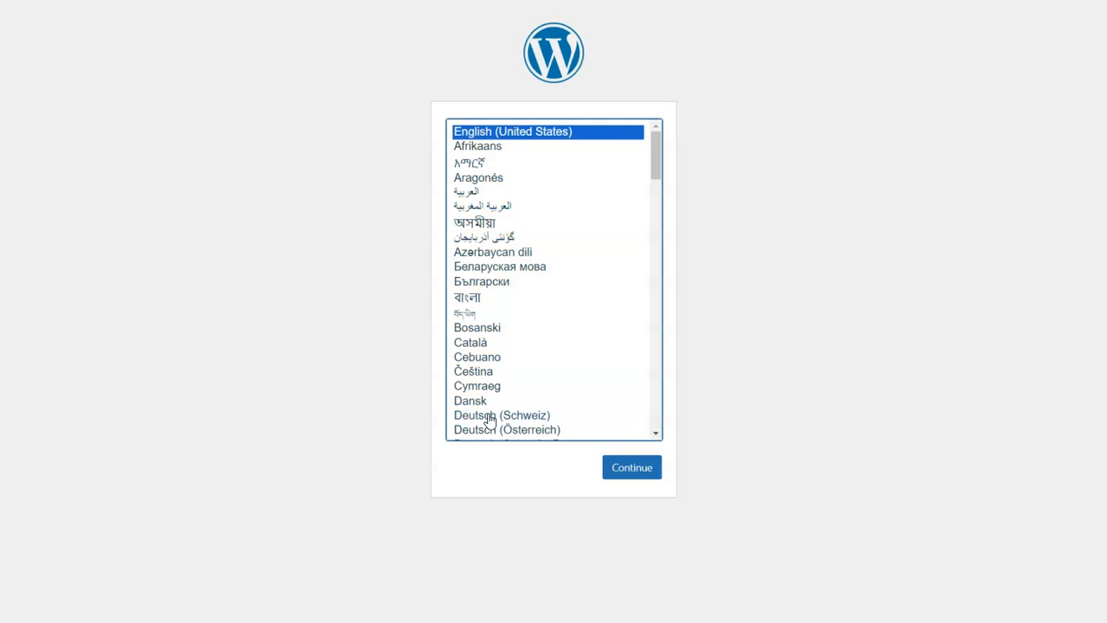
Choose English (United States) as the WordPress installation language and review the site information form.
scroll(538, 267, "down", 2)
scroll(544, 264, "up", 2)
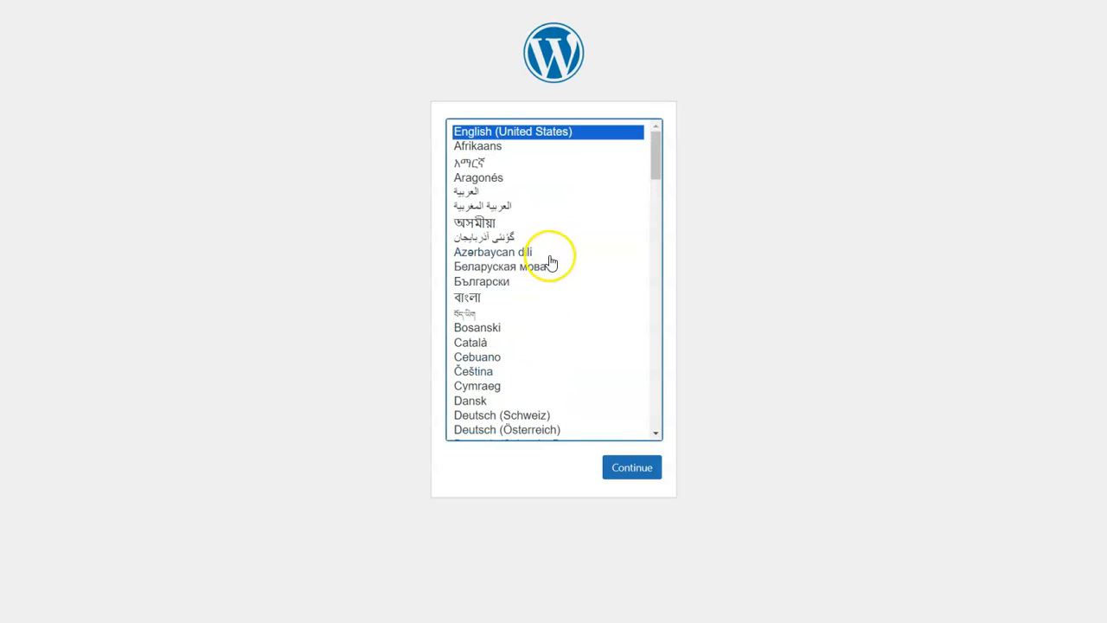
left_click(631, 471)
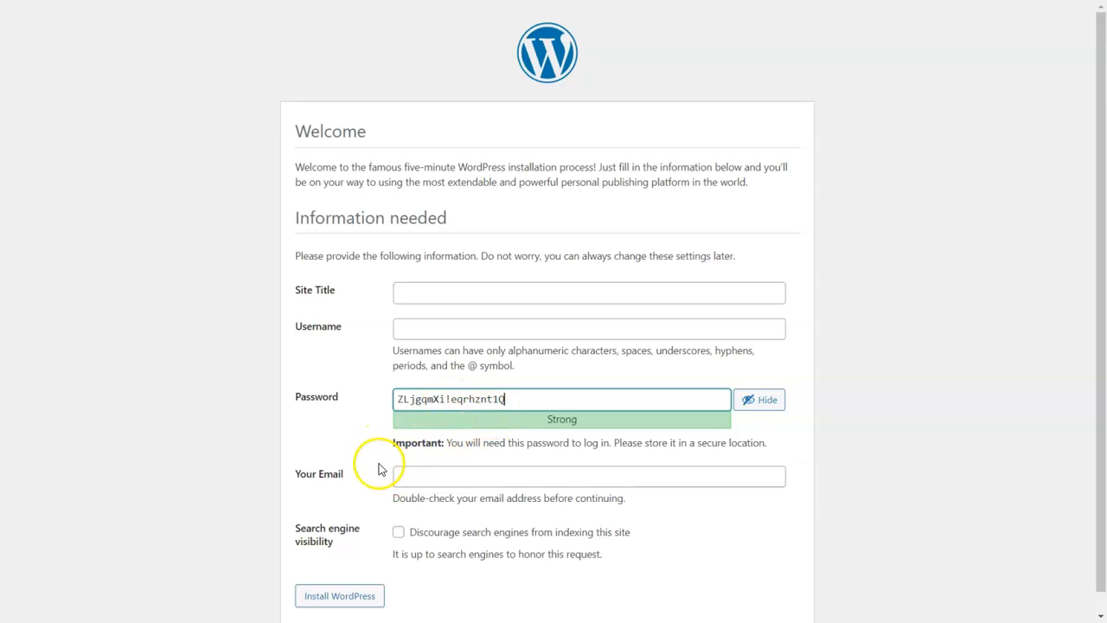
scroll(316, 539, "down", 1)
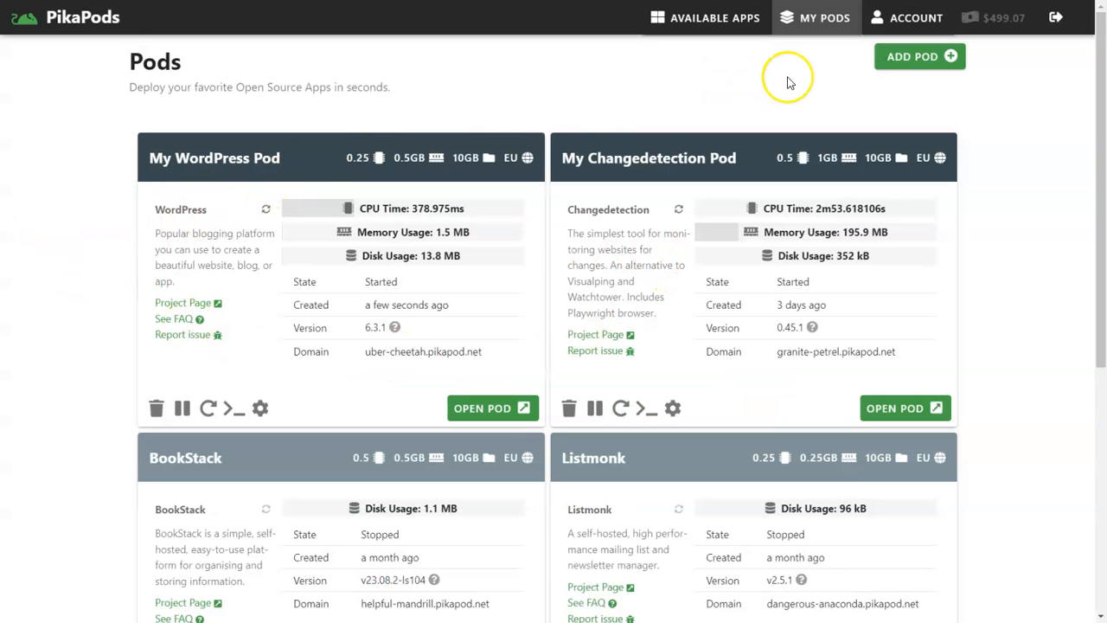
Check the basic settings of My Changedetection Pod, close them without saving, and look over the other deployed pods and their controls.
scroll(135, 287, "down", 1)
scroll(135, 287, "up", 1)
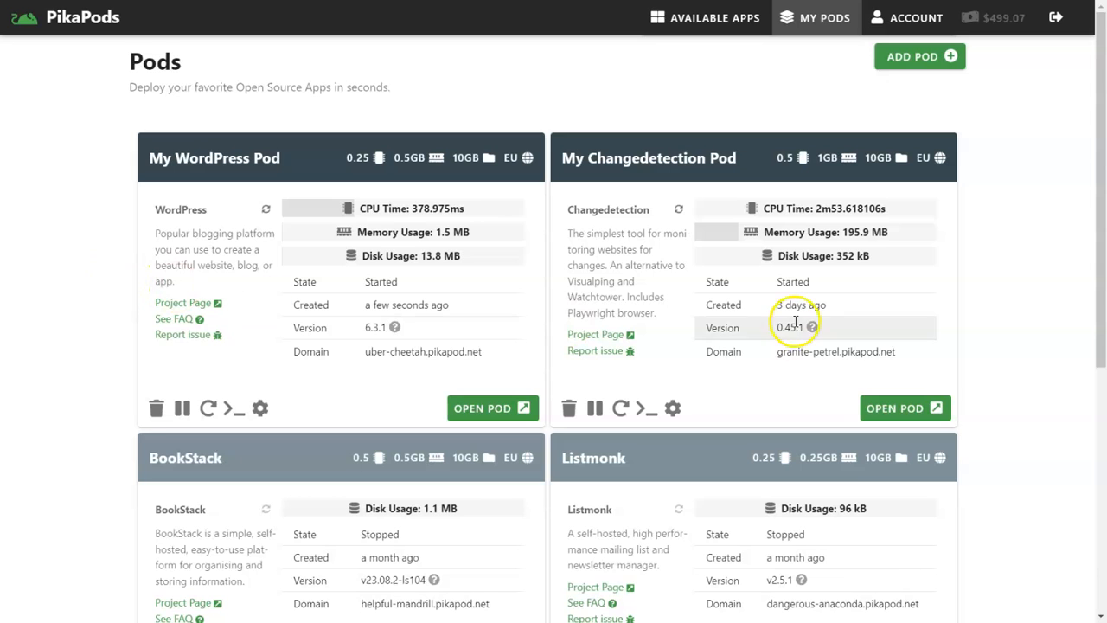
left_click(671, 407)
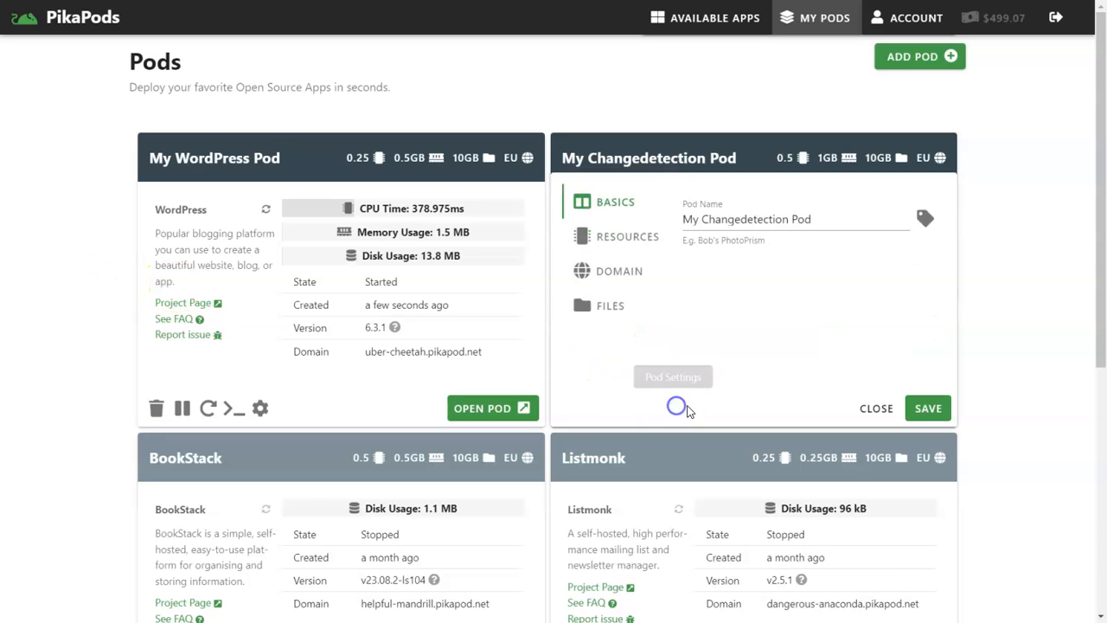
left_click(876, 408)
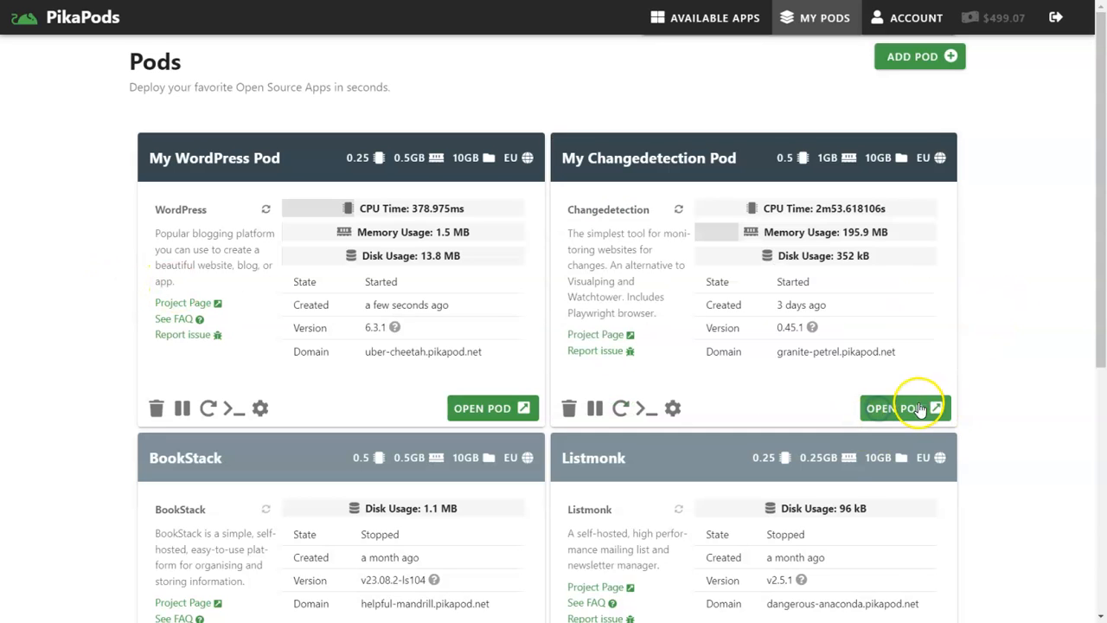
scroll(644, 318, "down", 2)
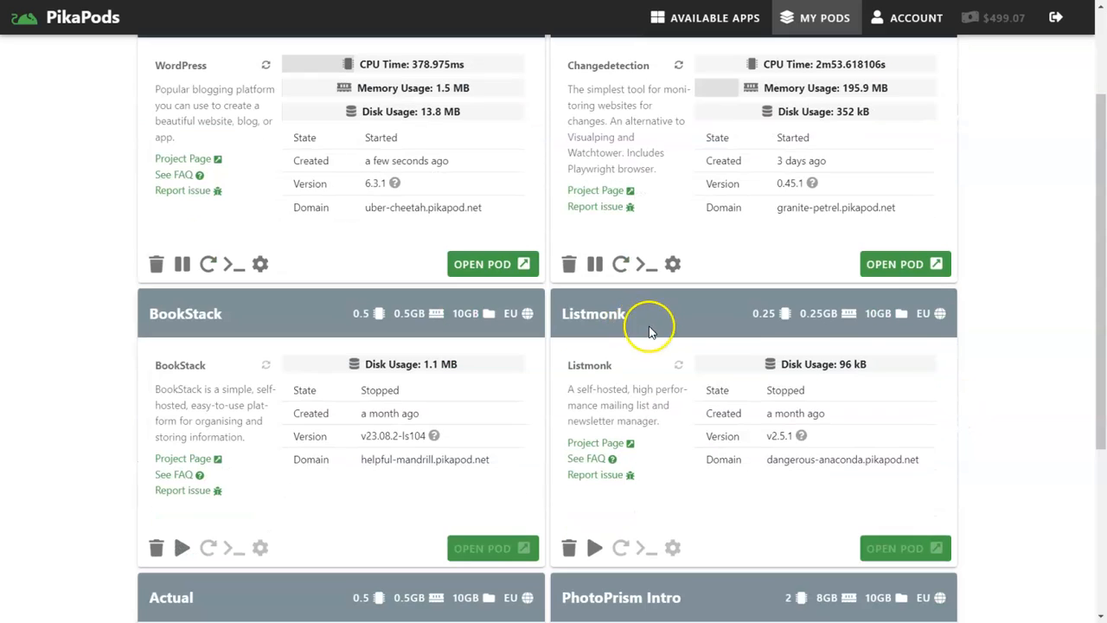
scroll(919, 260, "up", 2)
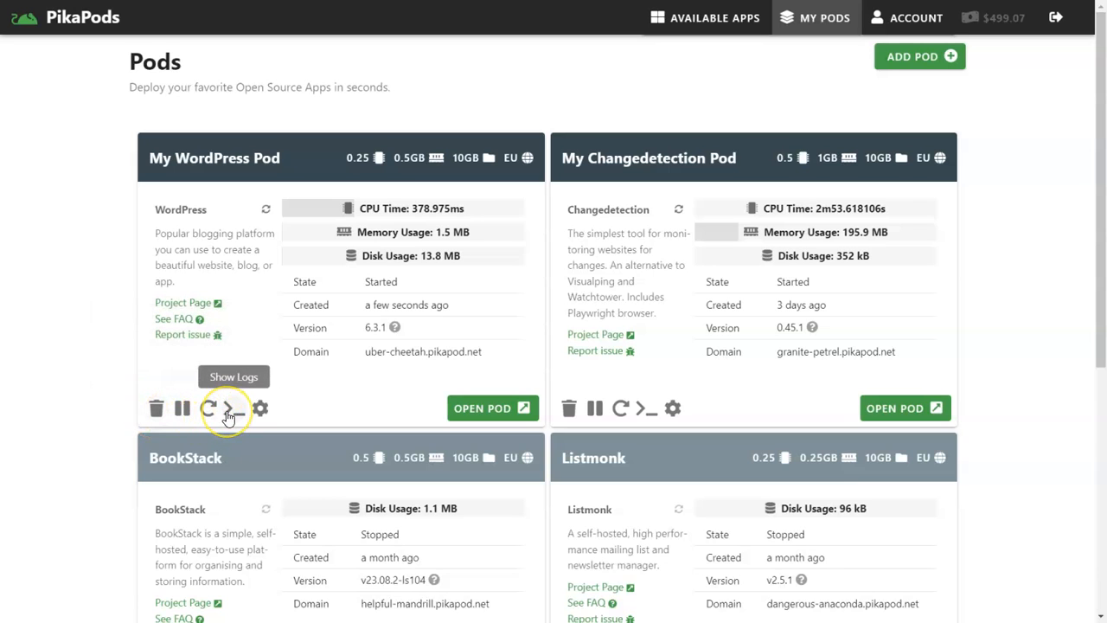
scroll(355, 398, "down", 2)
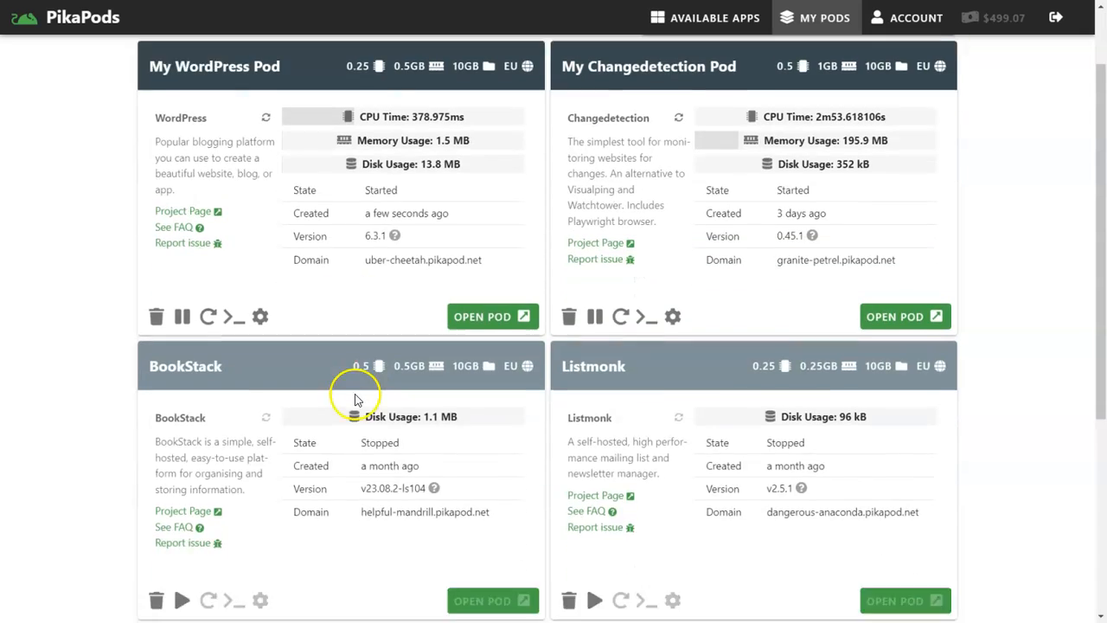
scroll(356, 397, "up", 2)
Open the catalogue of available apps and browse the open source apps with their descriptions and monthly starting prices.
left_click(676, 34)
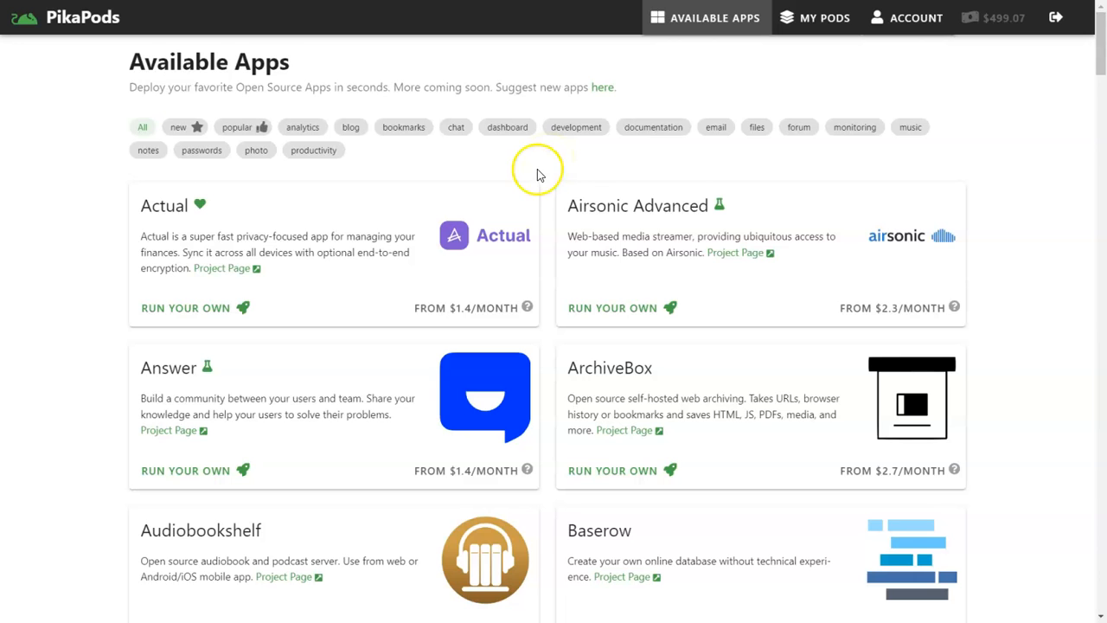
scroll(529, 177, "down", 6)
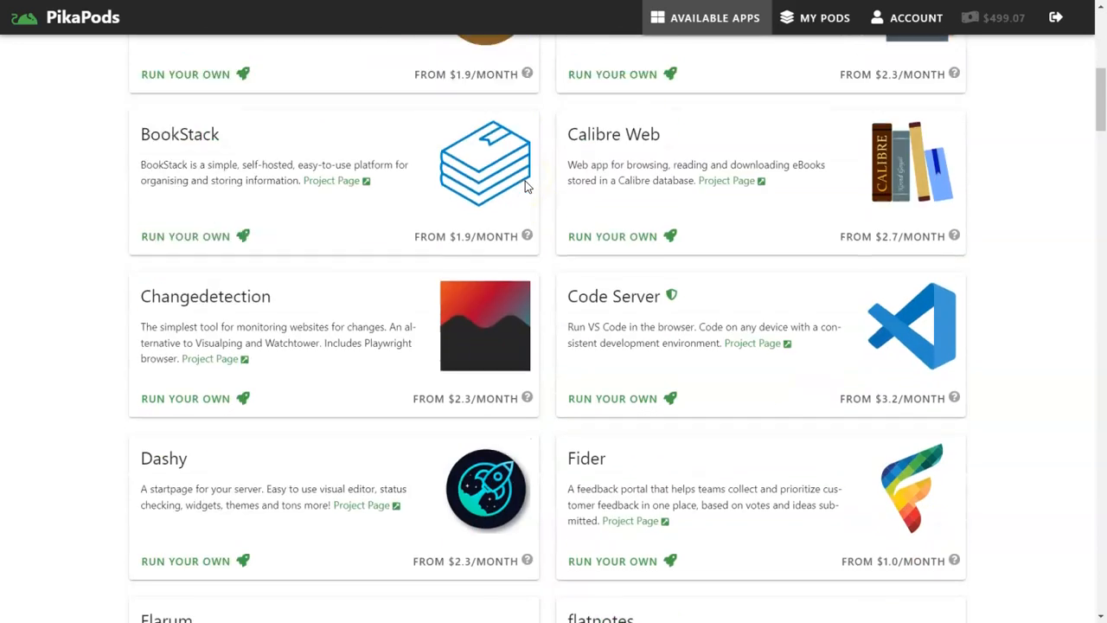
scroll(525, 183, "down", 2)
scroll(525, 185, "down", 2)
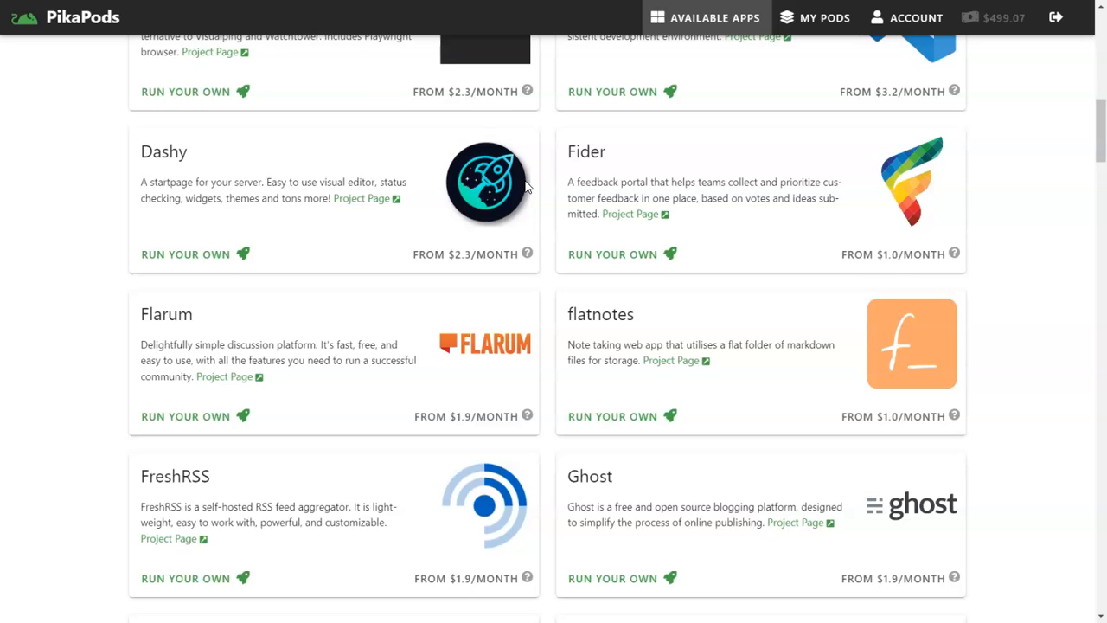
scroll(526, 185, "down", 2)
scroll(523, 189, "down", 2)
scroll(521, 188, "down", 8)
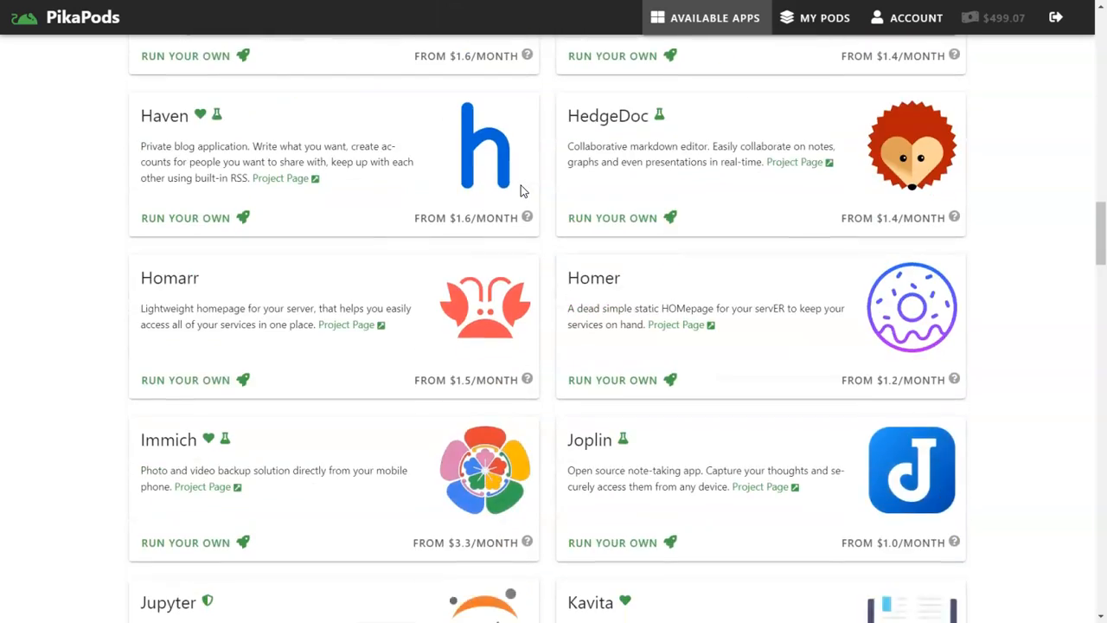
left_click(524, 180)
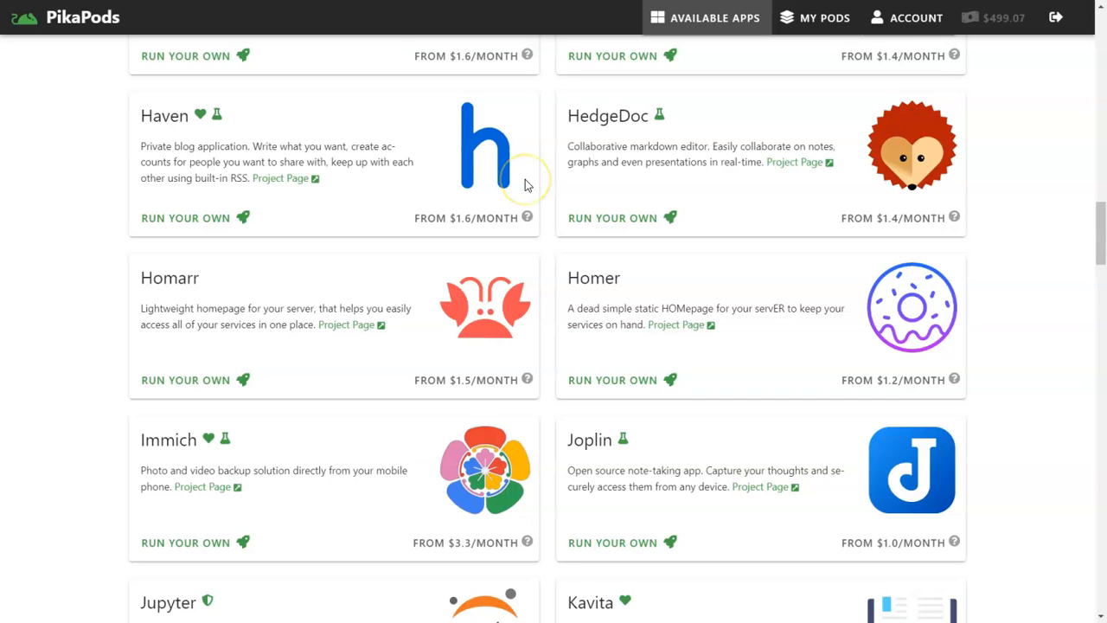